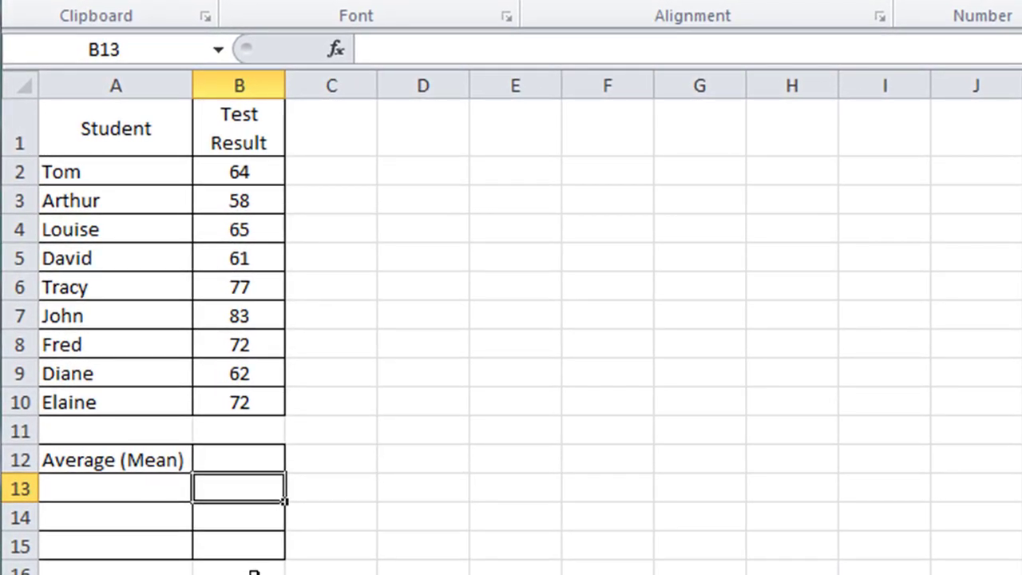
# Calculate the mean of the test results B2:B10 in cell B12 with the AVERAGE function.
pyautogui.click(238, 460)
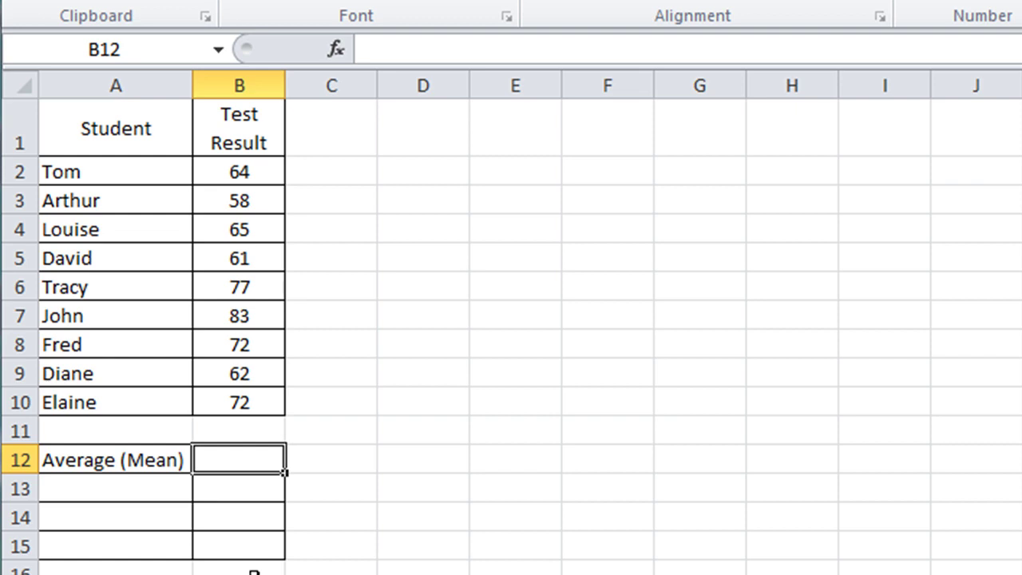
pyautogui.write('=average')
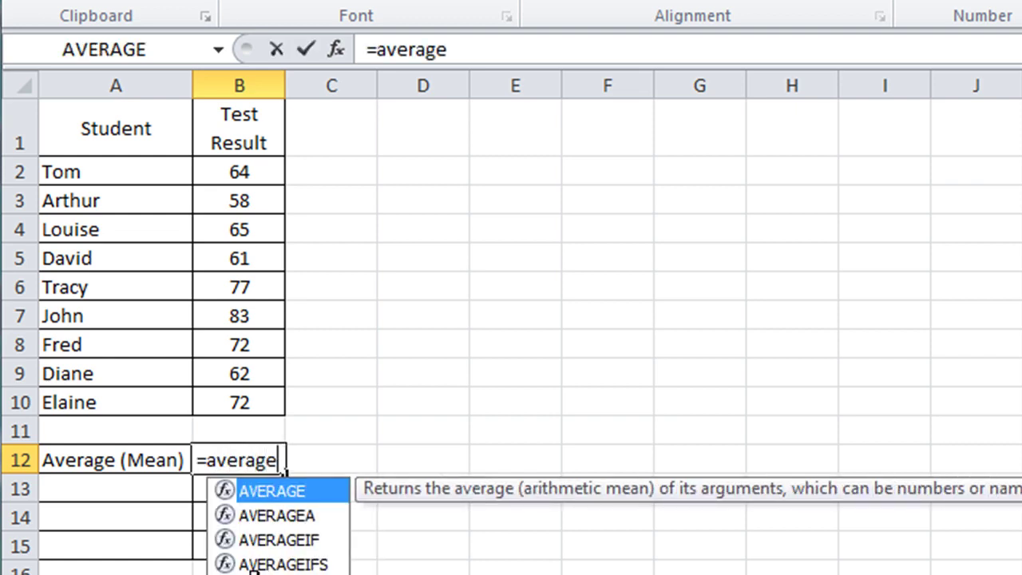
pyautogui.write('(')
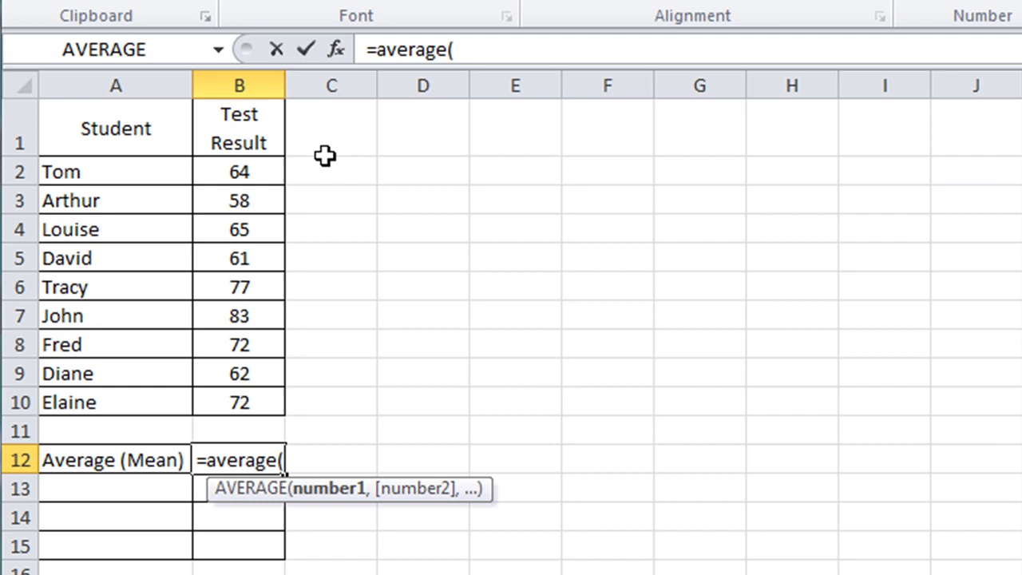
pyautogui.moveTo(242, 165); pyautogui.dragTo(229, 403)
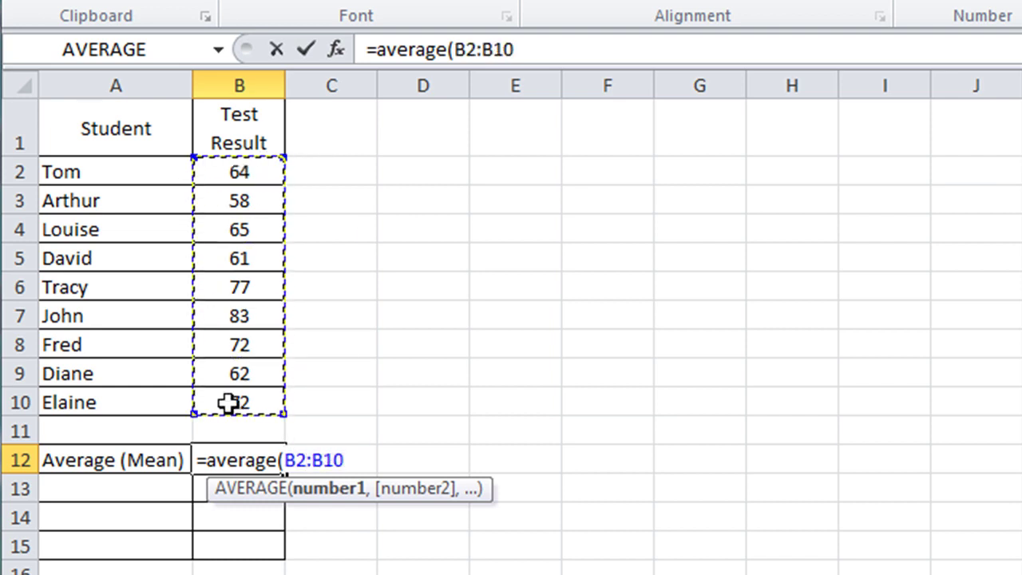
pyautogui.write(')')
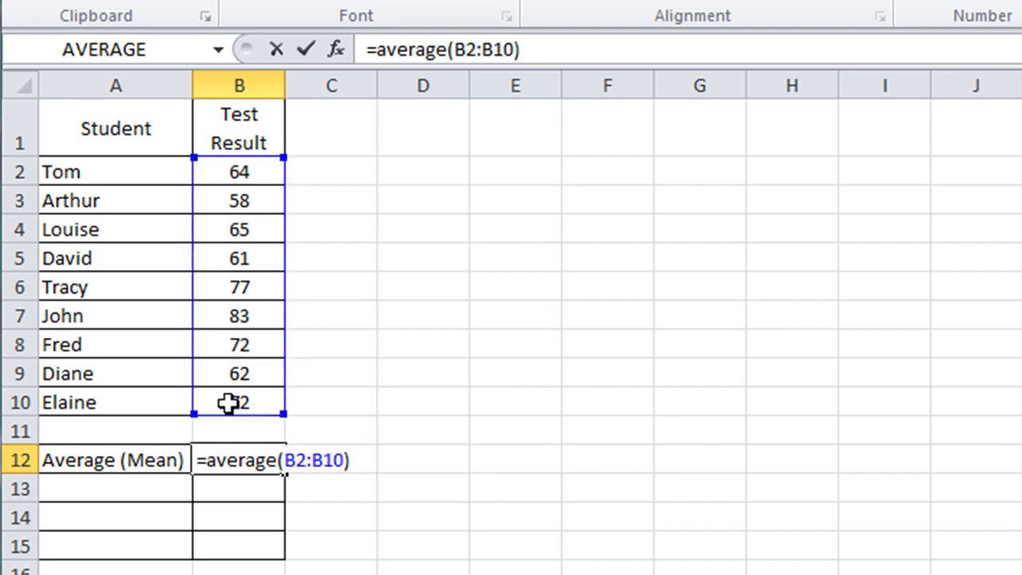
pyautogui.press('Return')
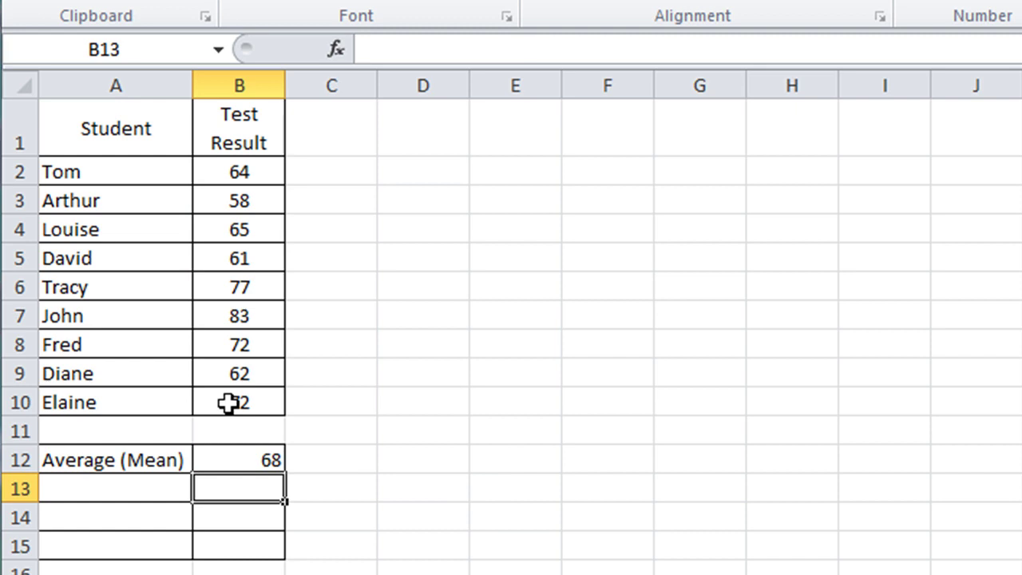
# Enter the labels Median, Mode and Range in cells A13 to A15.
pyautogui.press('Left')
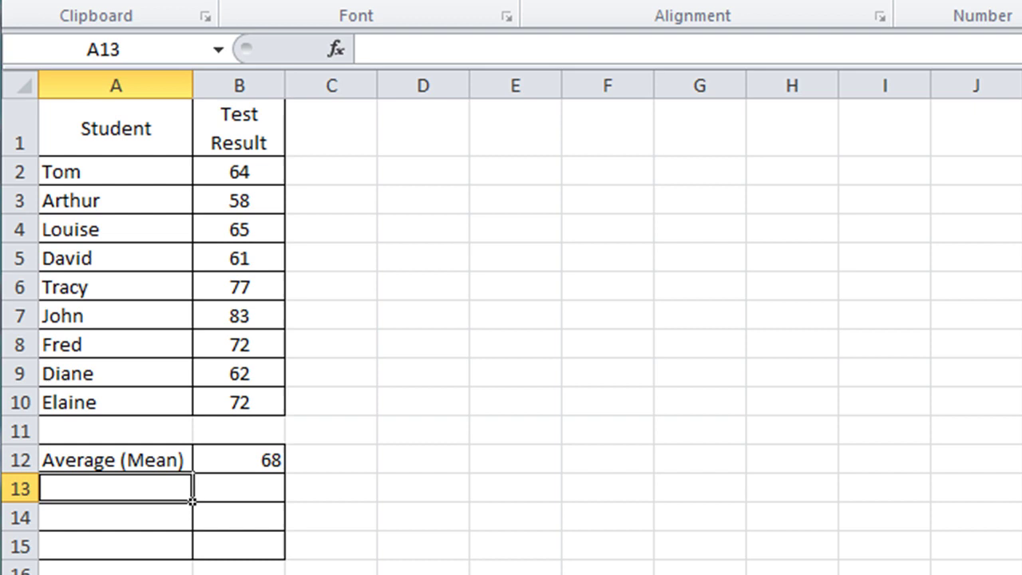
pyautogui.write('Medi')
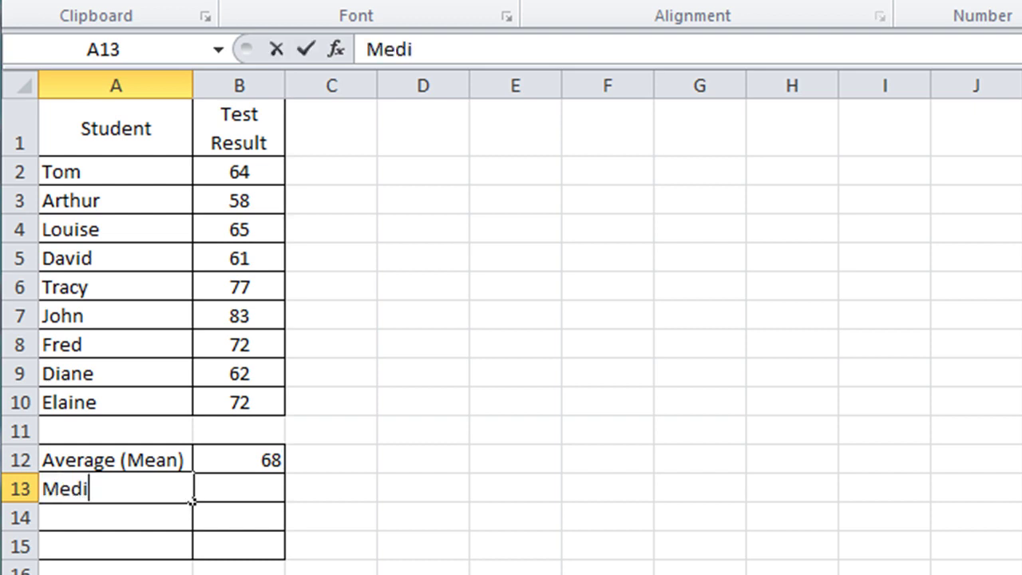
pyautogui.write('an')
pyautogui.press('Return')
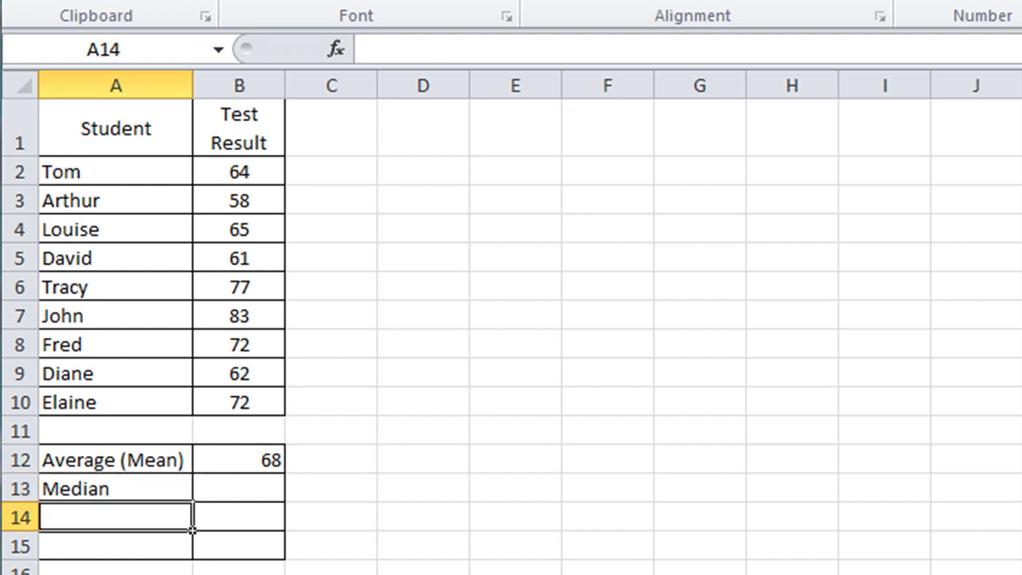
pyautogui.write('Mode')
pyautogui.press('Return')
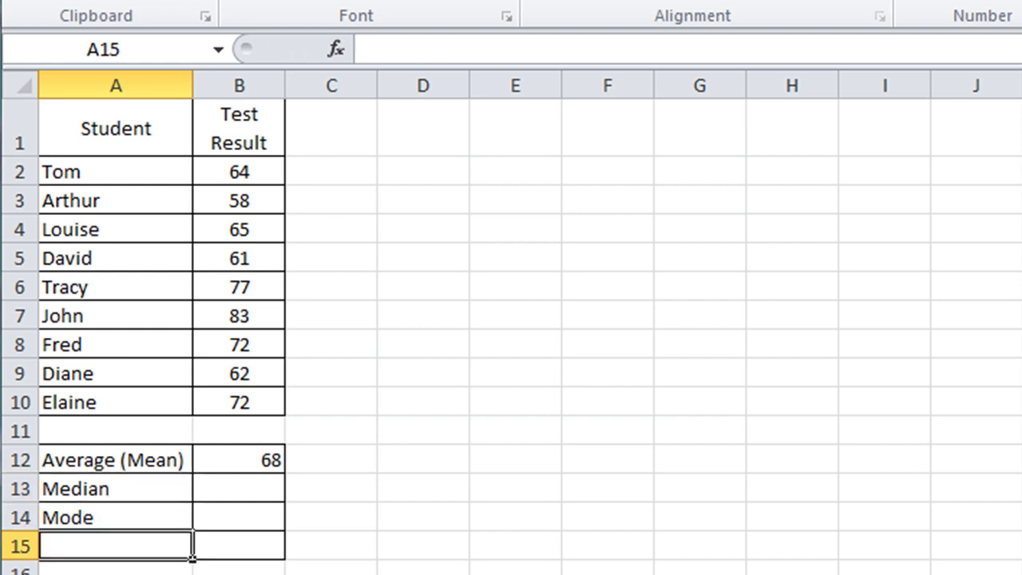
pyautogui.write('Range')
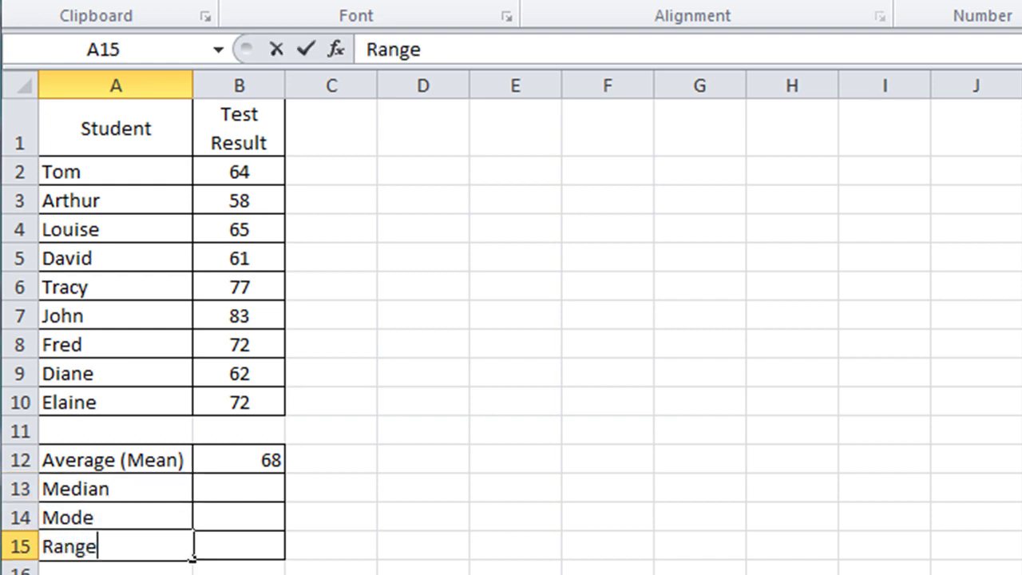
pyautogui.press('Return')
# Calculate the median of the test results B2:B10 in cell B13 with the MEDIAN function.
pyautogui.click(188, 491)
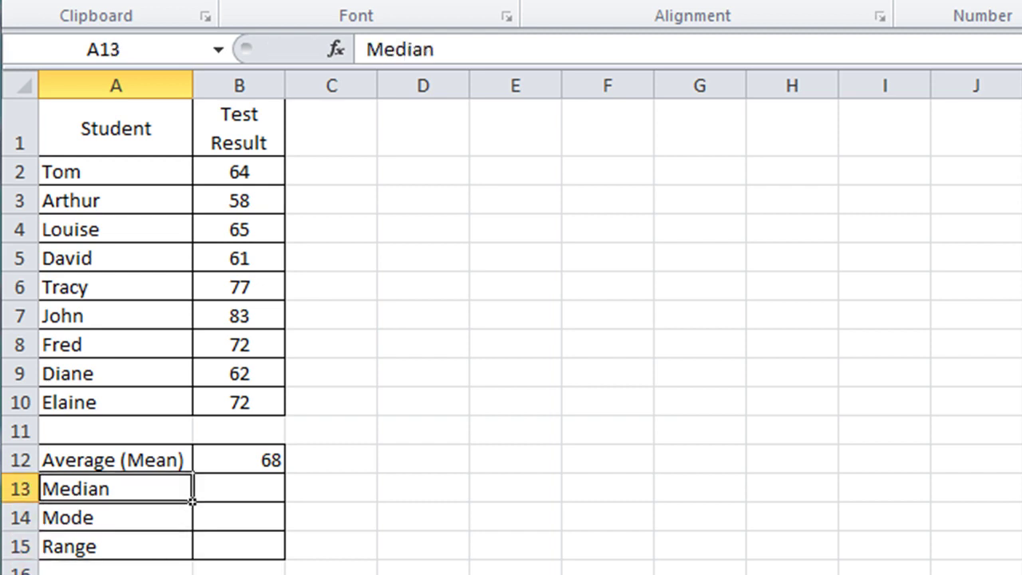
pyautogui.click(239, 495)
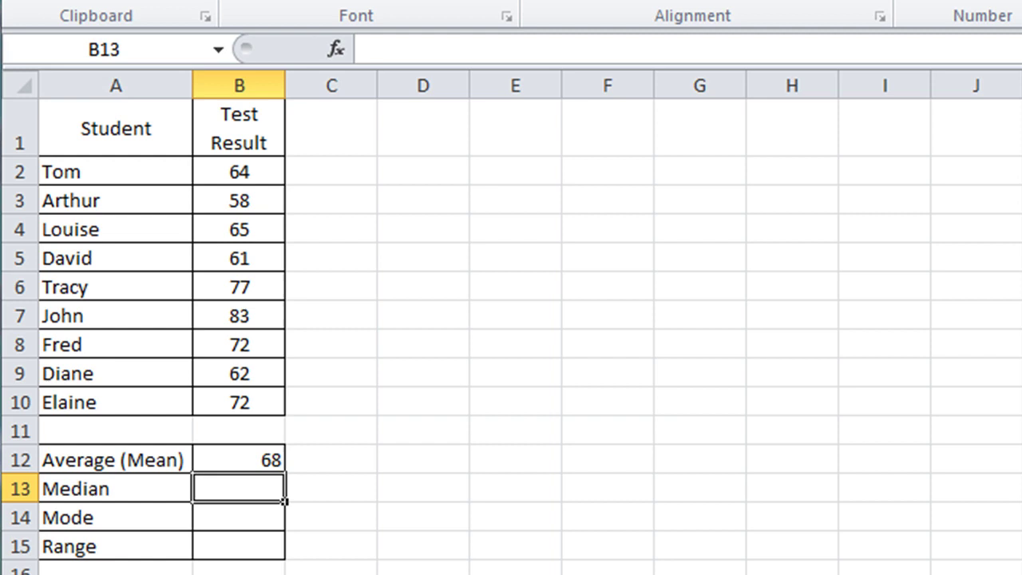
pyautogui.write('=median')
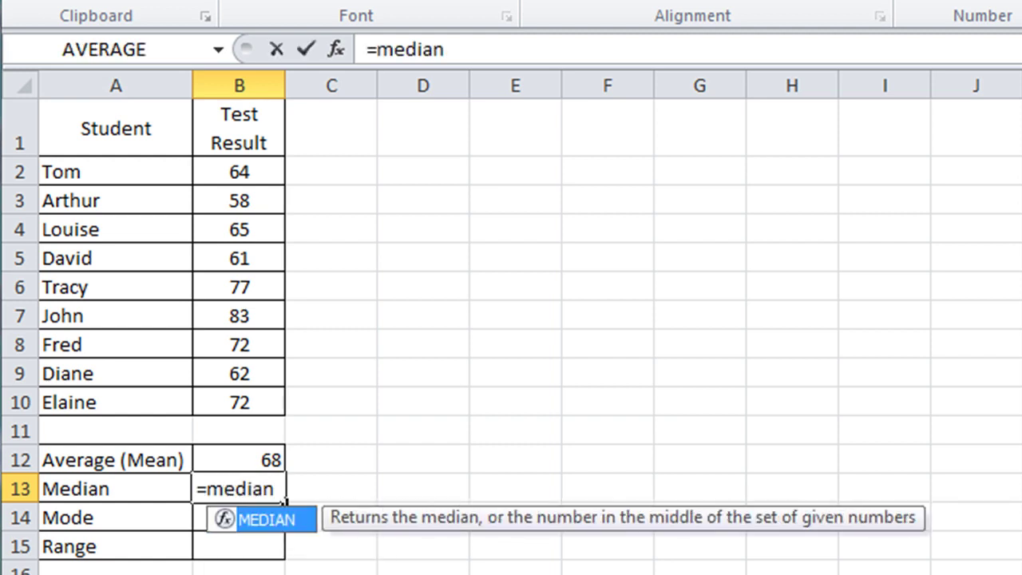
pyautogui.write('(')
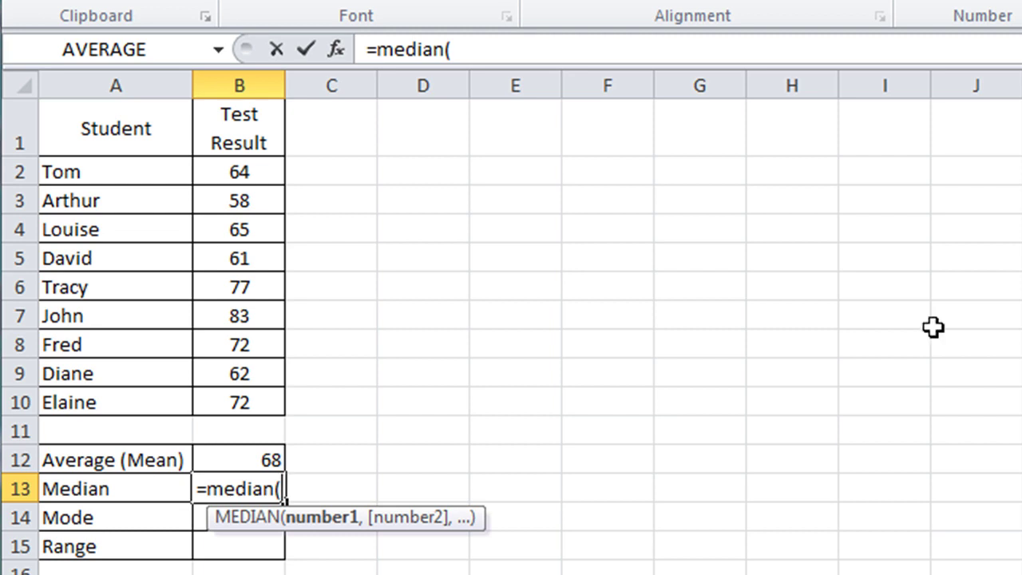
pyautogui.moveTo(269, 171); pyautogui.dragTo(237, 420)
pyautogui.write(')')
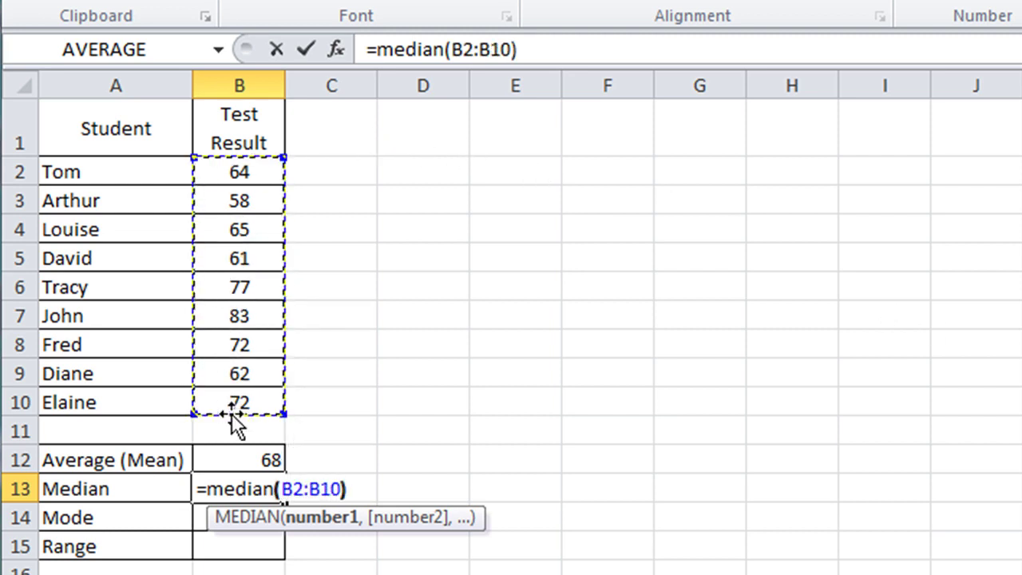
pyautogui.press('Return')
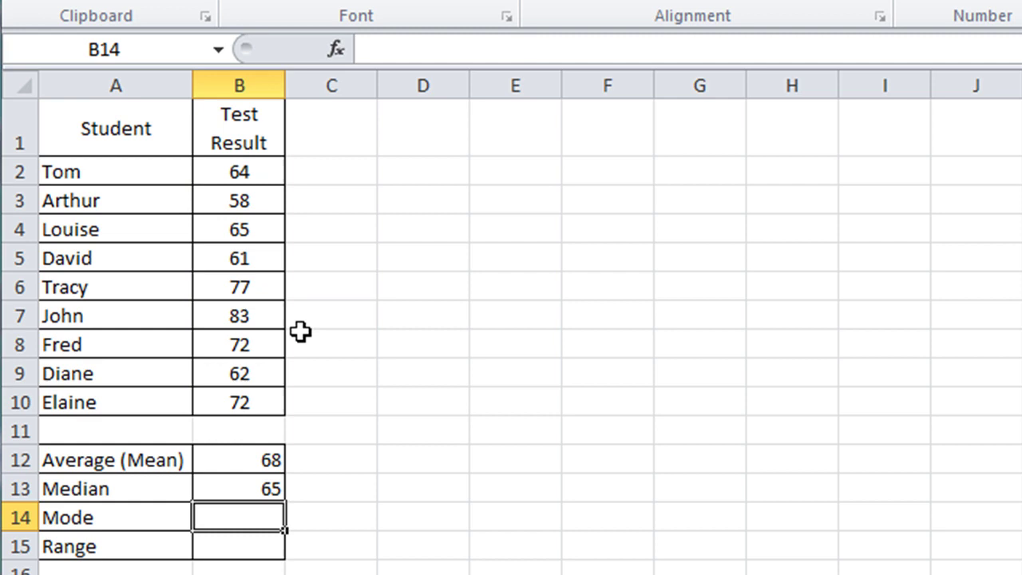
# Go up through the test results in column B to the score that matches the median.
pyautogui.press('Up')
pyautogui.press('Up')
pyautogui.press('Up')
pyautogui.press('Up')
pyautogui.press('Up')
pyautogui.press('Up')
pyautogui.press('Up')
pyautogui.press('Up')
pyautogui.press('Up')
pyautogui.press('Up')
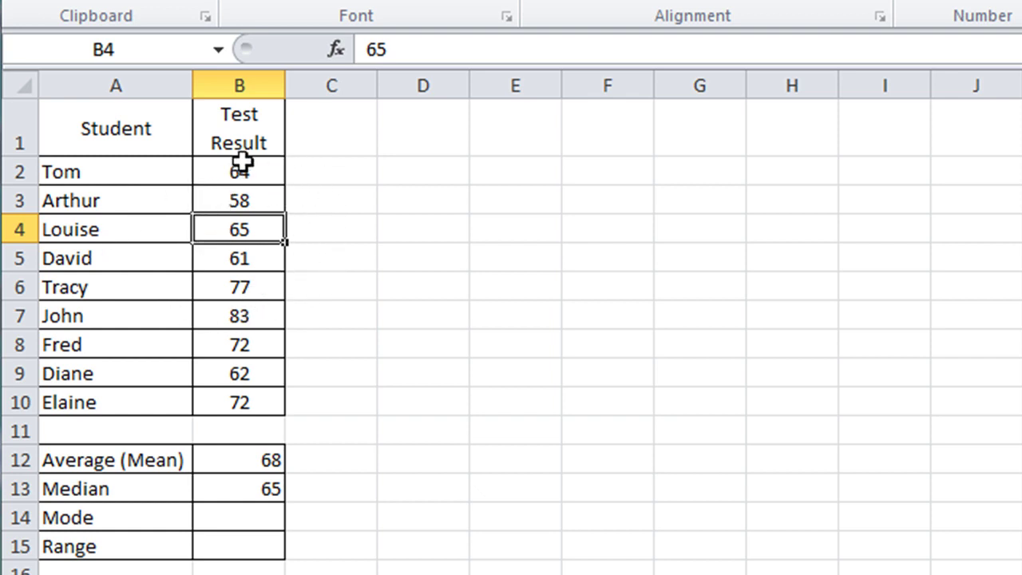
# Copy the test results B2:B10 to C2:C10, sort only the copy in ascending order, and select its middle value.
pyautogui.moveTo(241, 164); pyautogui.dragTo(235, 401)
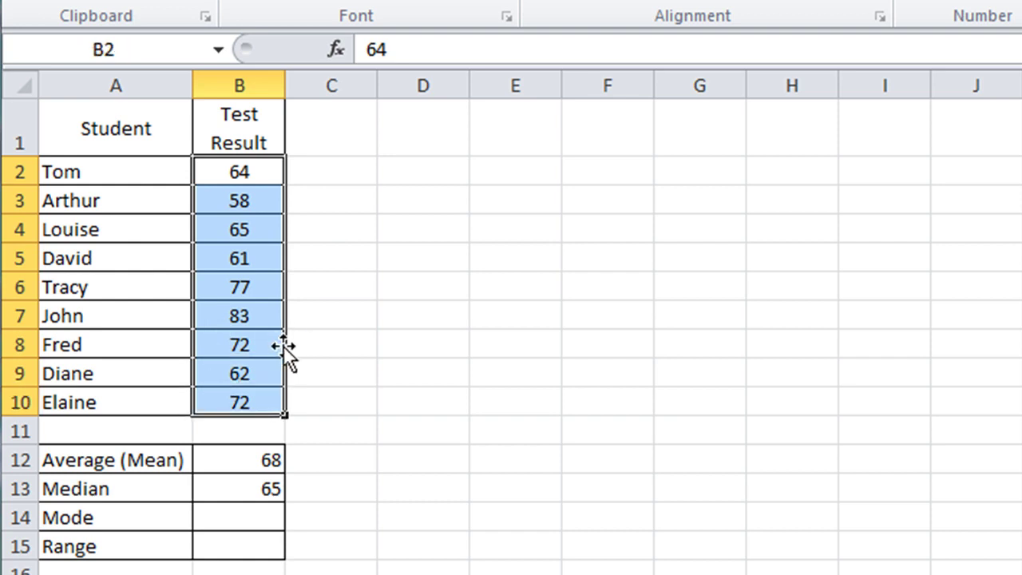
pyautogui.moveTo(287, 347); pyautogui.dragTo(307, 350)
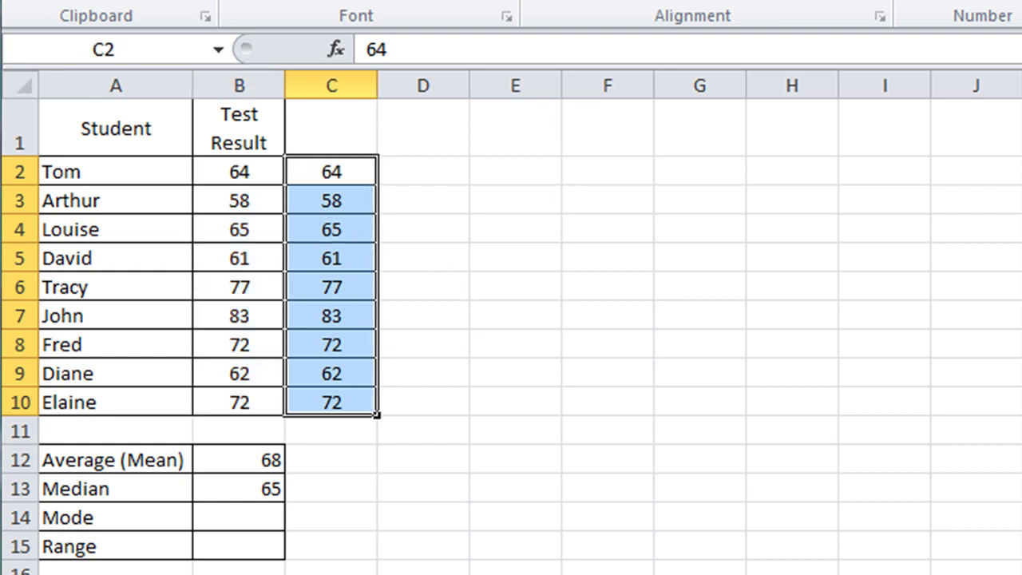
pyautogui.press('Down')
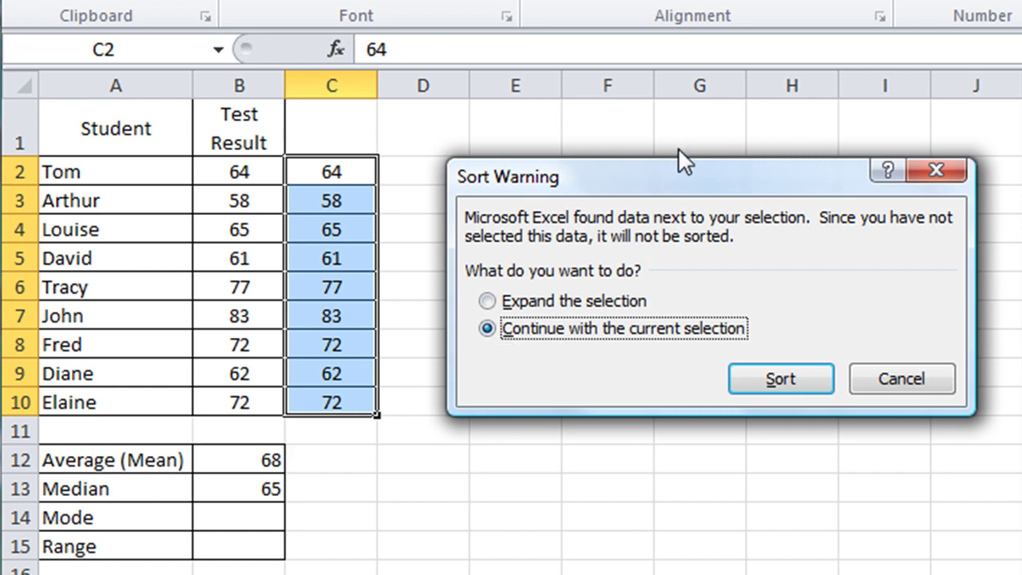
pyautogui.moveTo(687, 185); pyautogui.dragTo(673, 154)
pyautogui.click(755, 347)
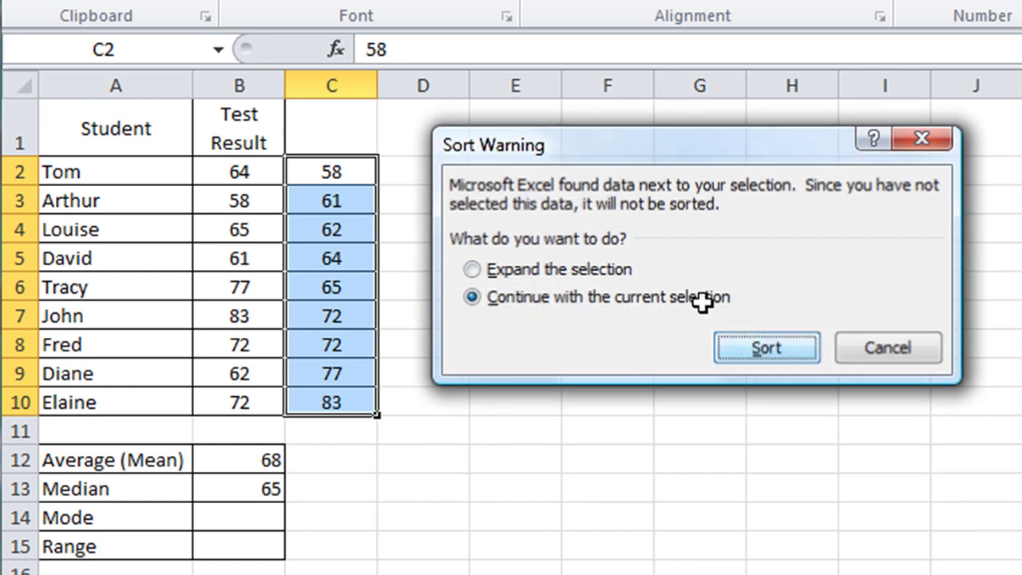
pyautogui.click(540, 228)
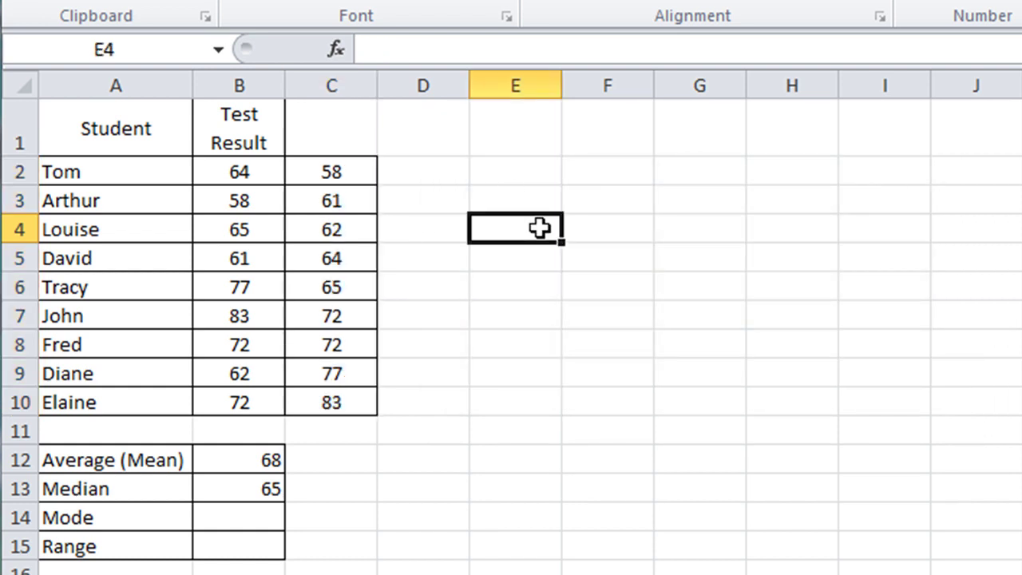
pyautogui.click(345, 279)
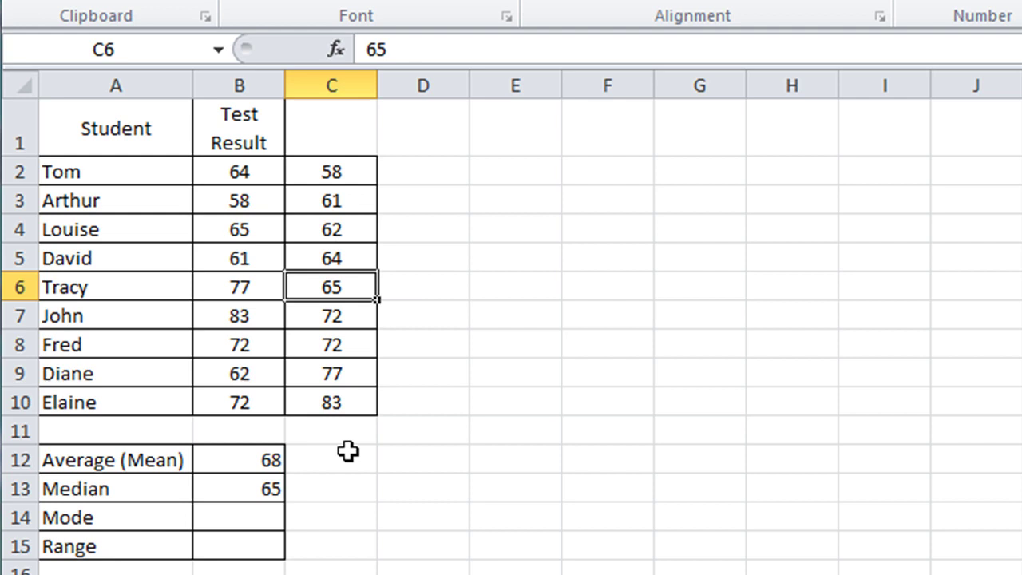
# Calculate the mode of the test results B2:B10 in cell B14 with the MODE function.
pyautogui.click(239, 517)
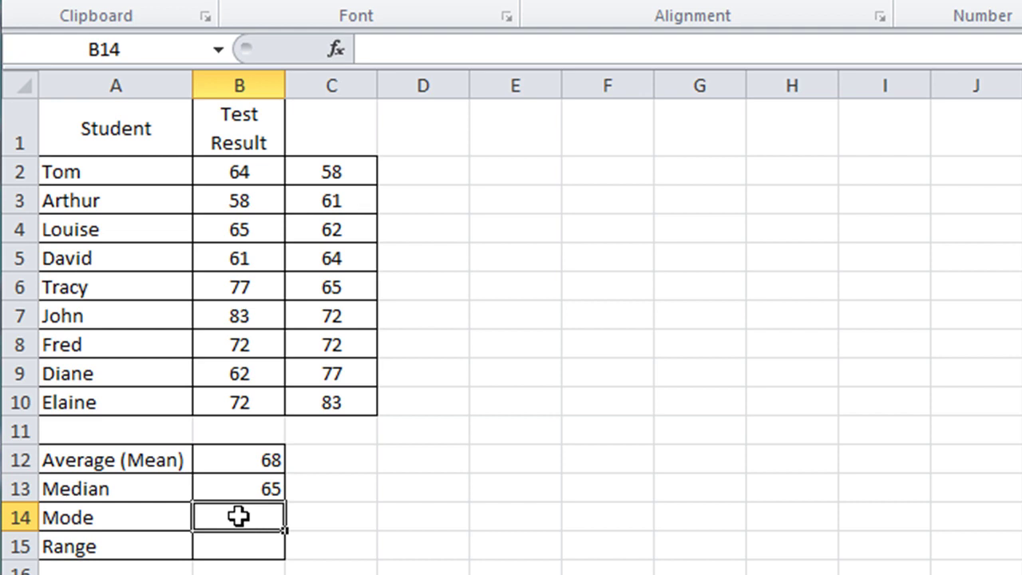
pyautogui.write('=mode')
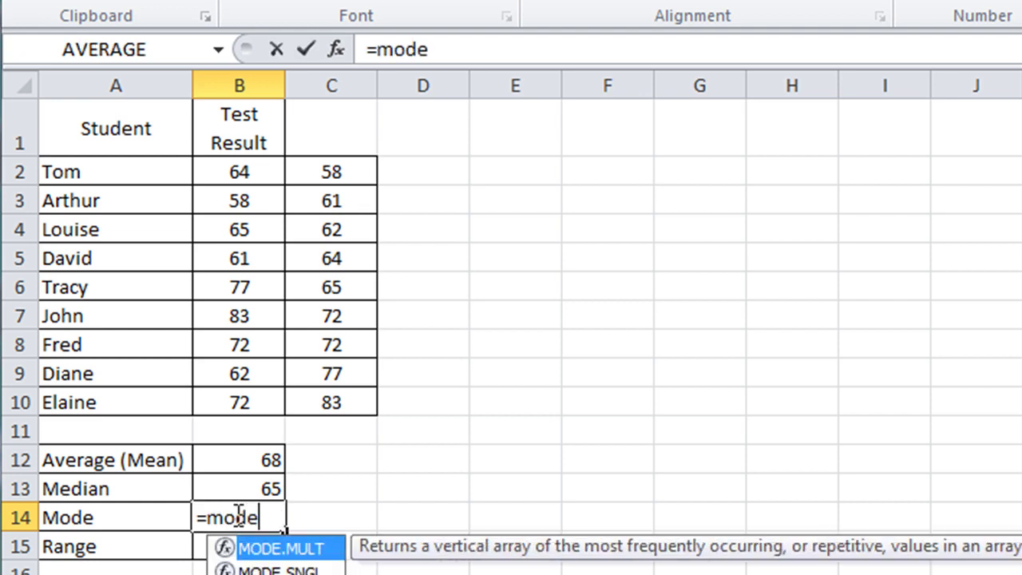
pyautogui.write('(')
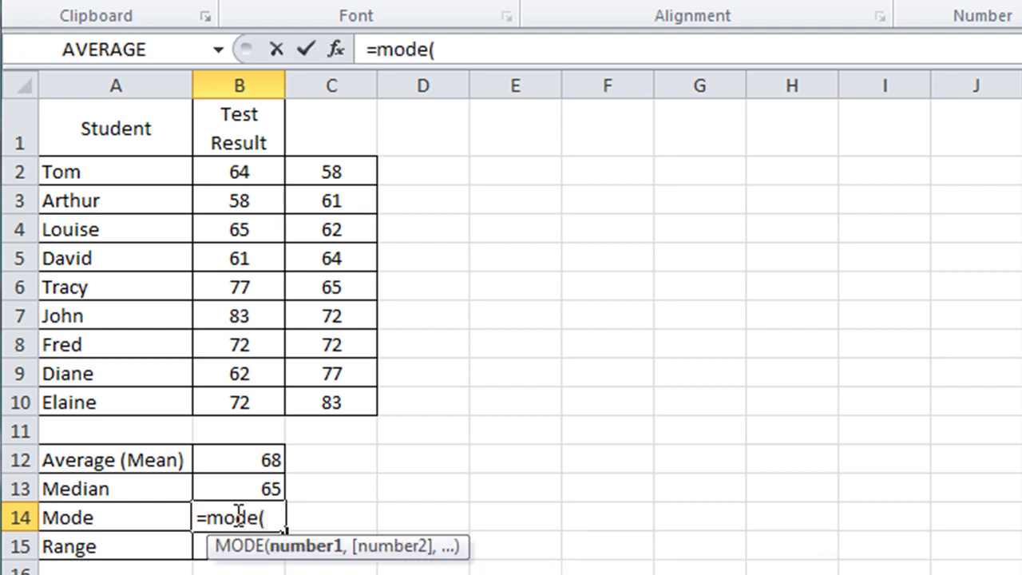
pyautogui.moveTo(224, 173); pyautogui.dragTo(204, 409)
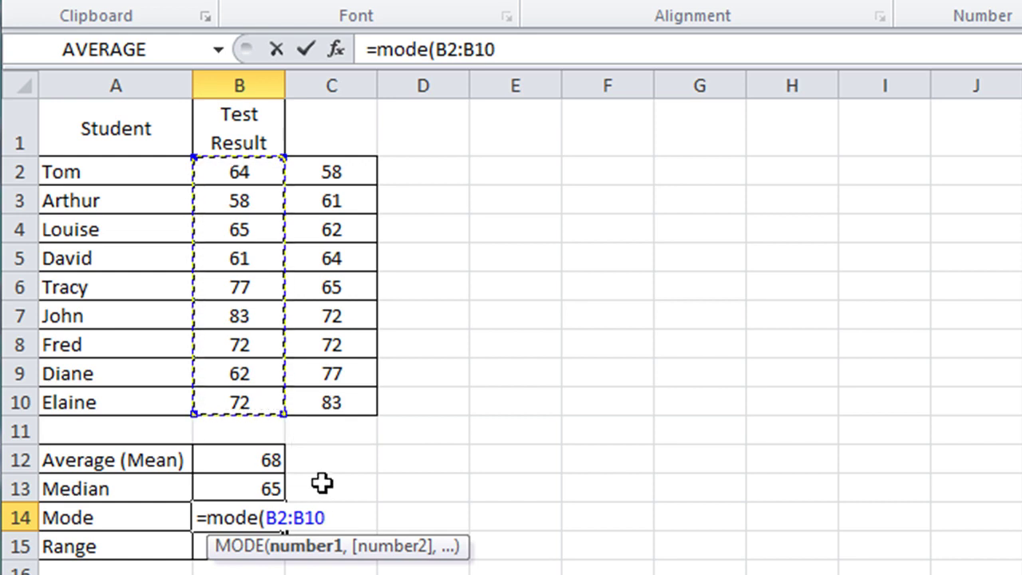
pyautogui.write(')')
pyautogui.press('Return')
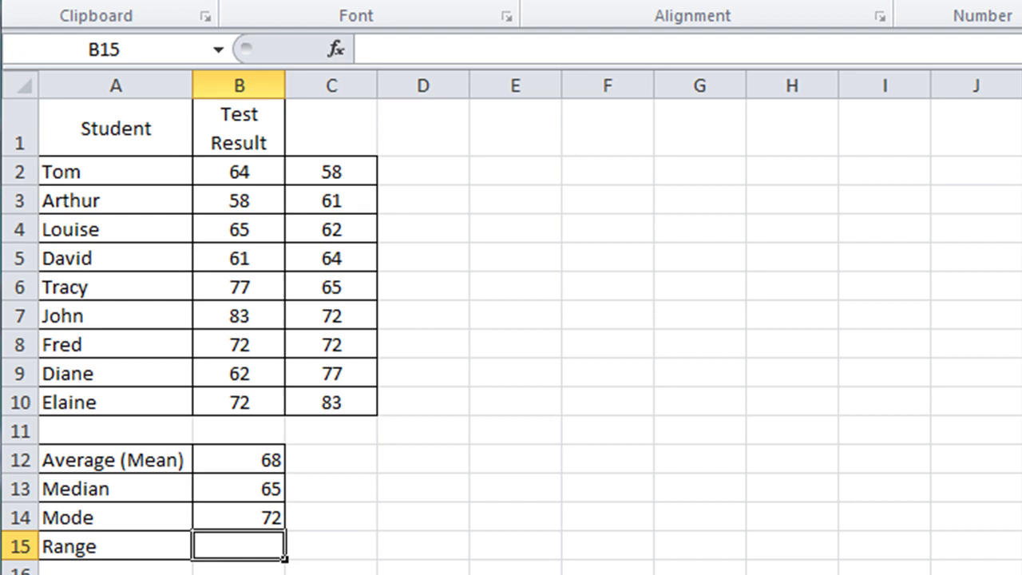
# Calculate the range of the test results in cell B15 with the formula =max(B2:B10)-min(B2:B10).
pyautogui.write('=')
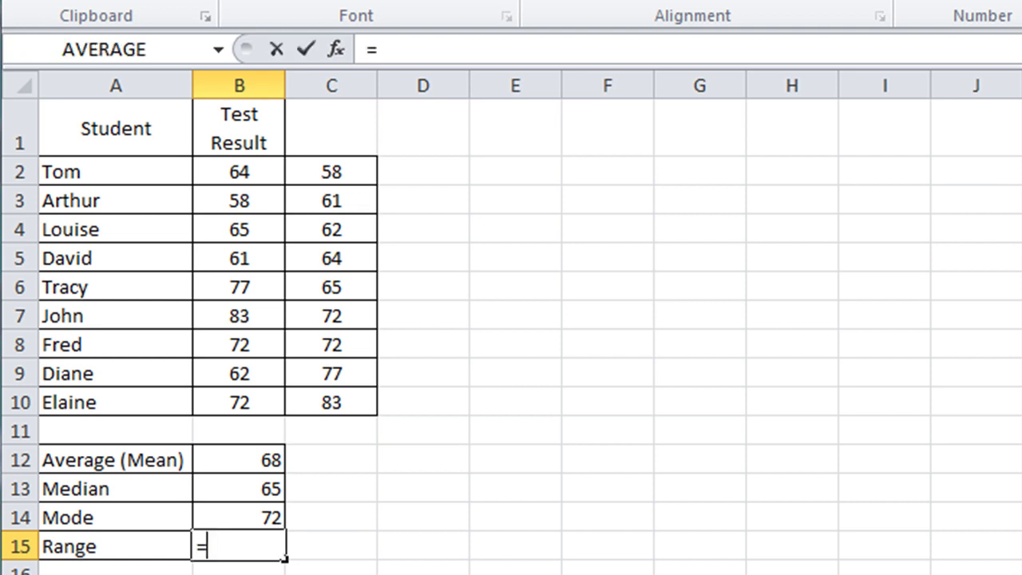
pyautogui.write('max(')
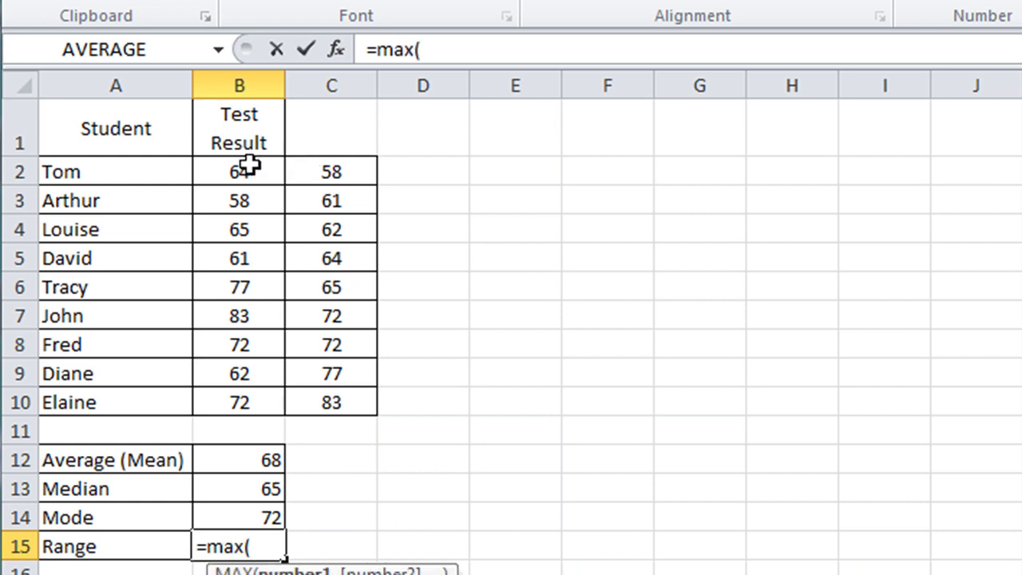
pyautogui.moveTo(251, 167); pyautogui.dragTo(200, 402)
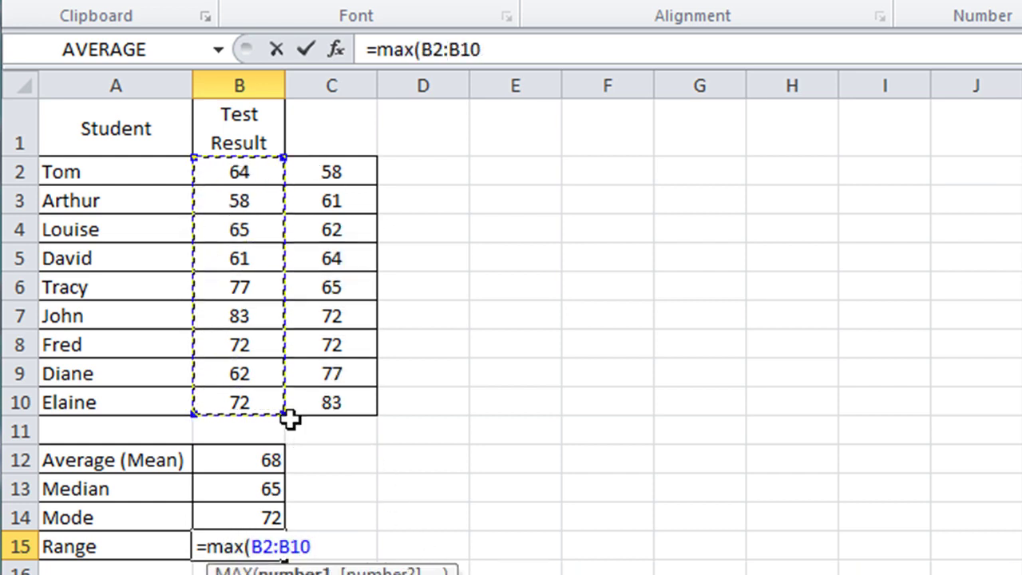
pyautogui.write(')')
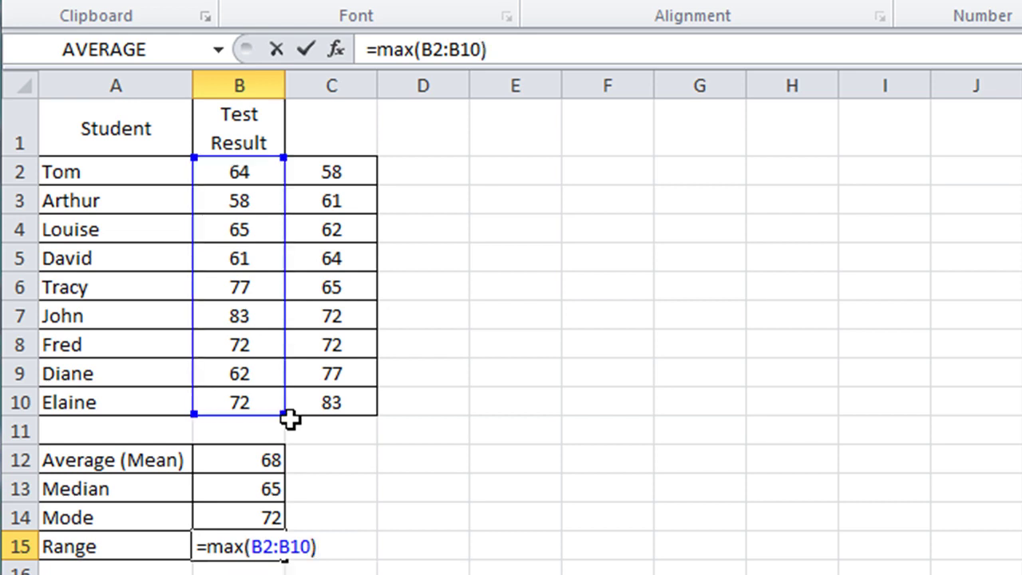
pyautogui.write('-min(')
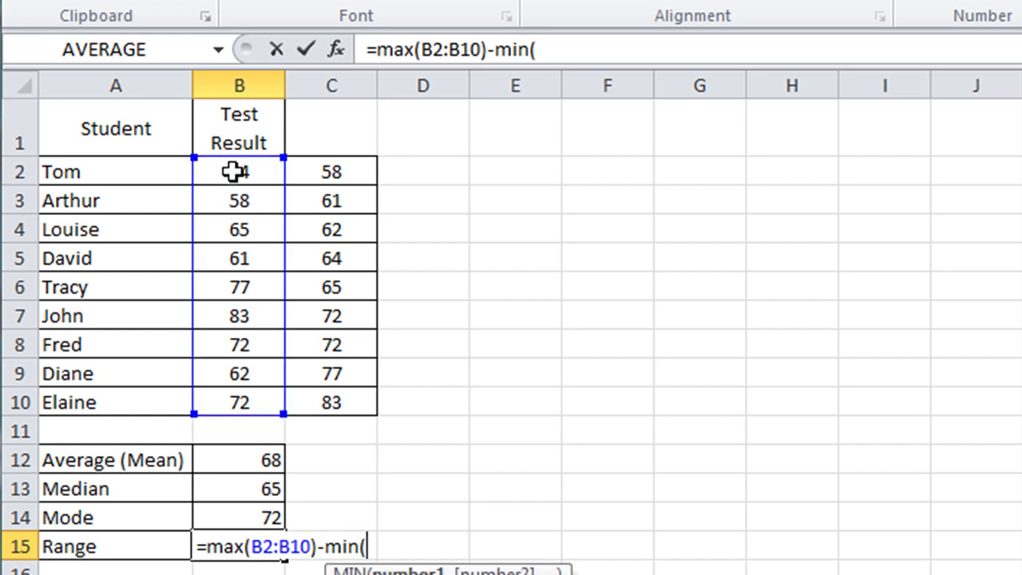
pyautogui.moveTo(235, 174); pyautogui.dragTo(206, 404)
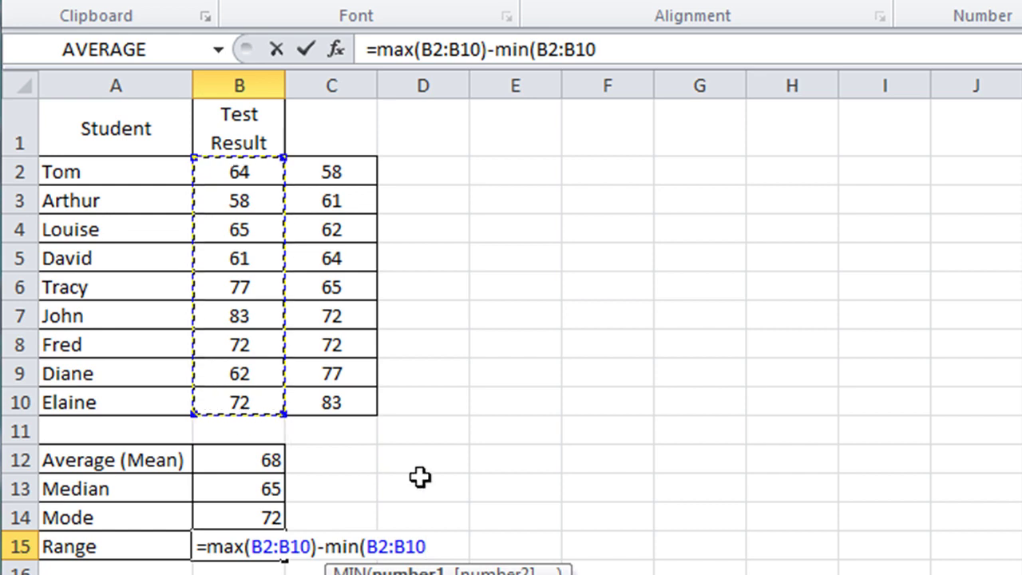
pyautogui.write(')')
pyautogui.press('Return')
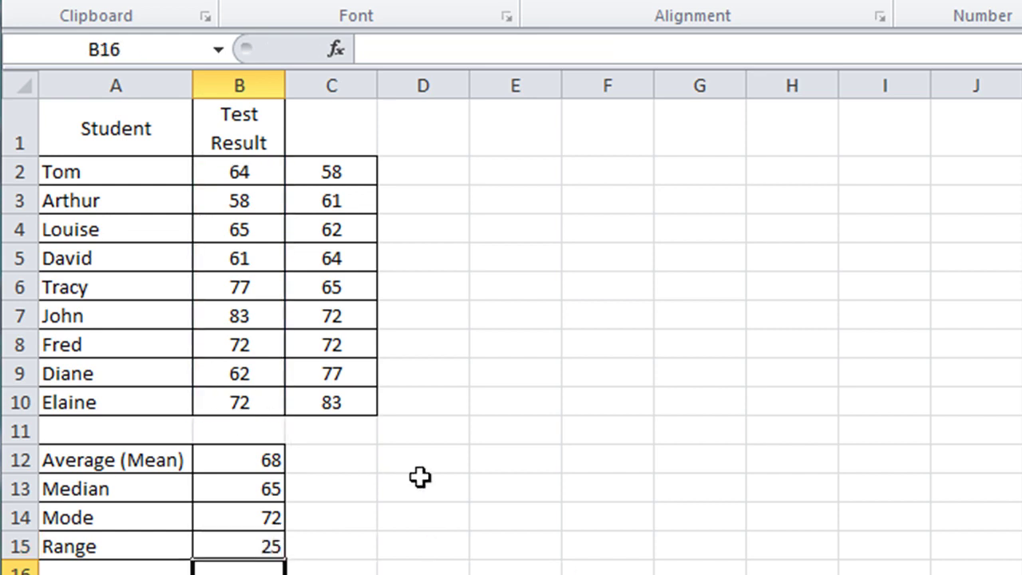
pyautogui.press('Up')
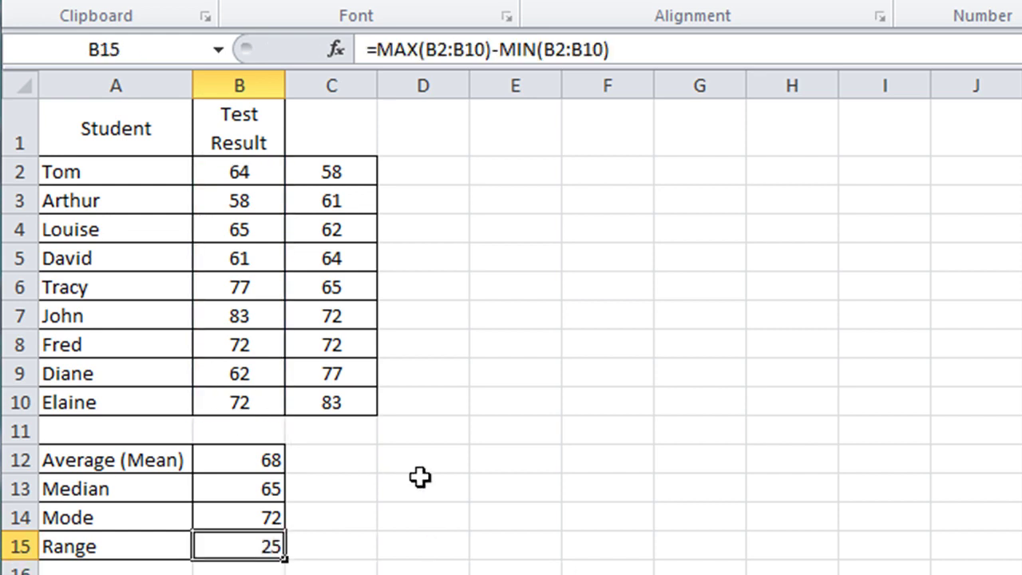